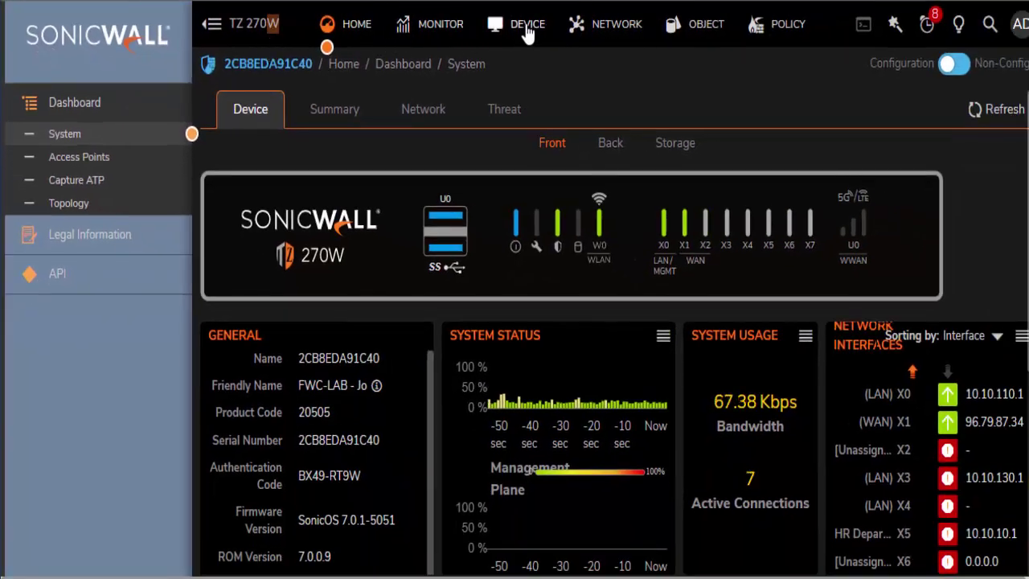
# Step: Open the internal wireless Virtual Access Point page, expand Internal AP Group and open its sonicwall-1C48 access point for editing
pyautogui.click(526, 25)
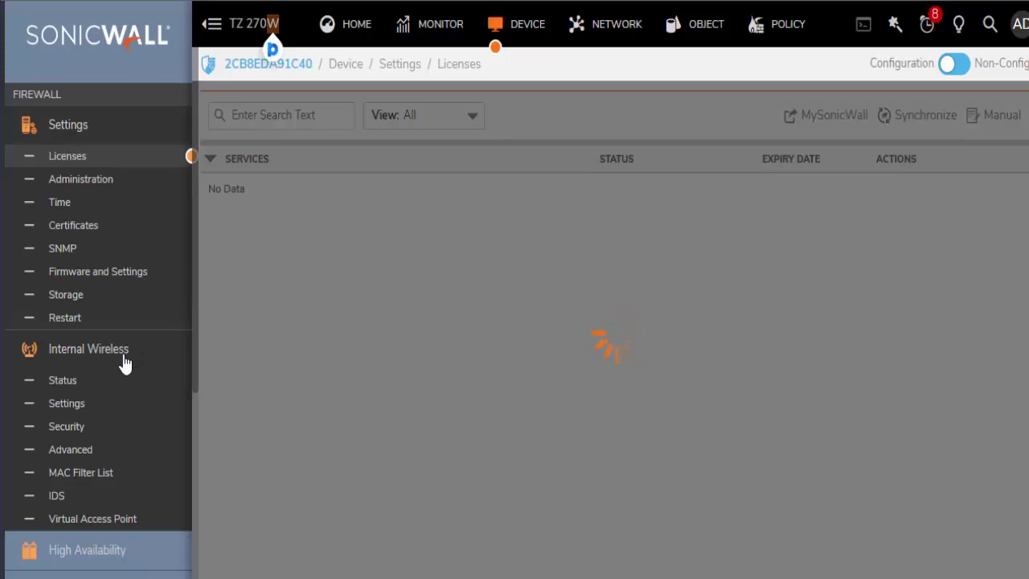
pyautogui.click(141, 521)
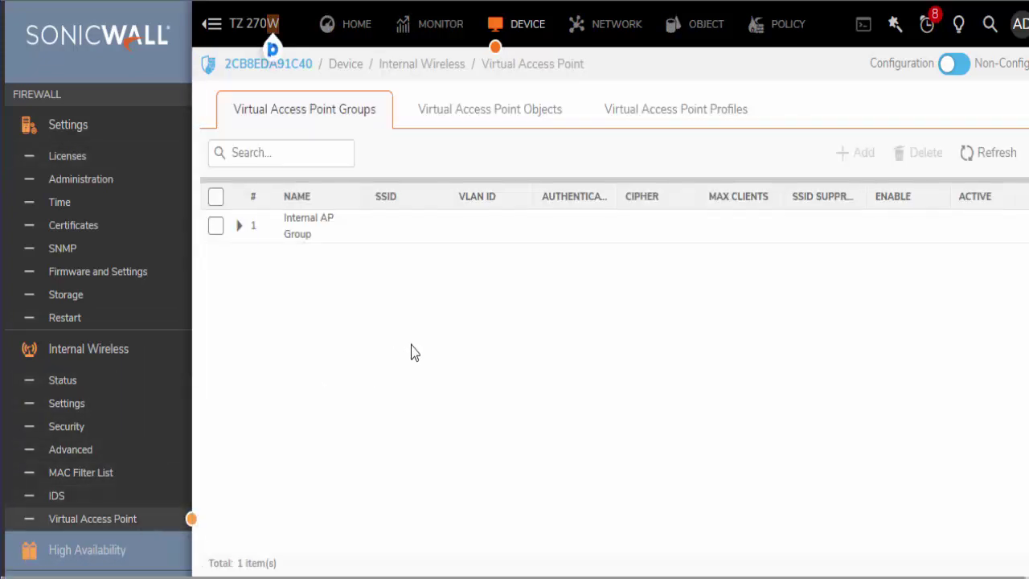
pyautogui.moveTo(346, 239)
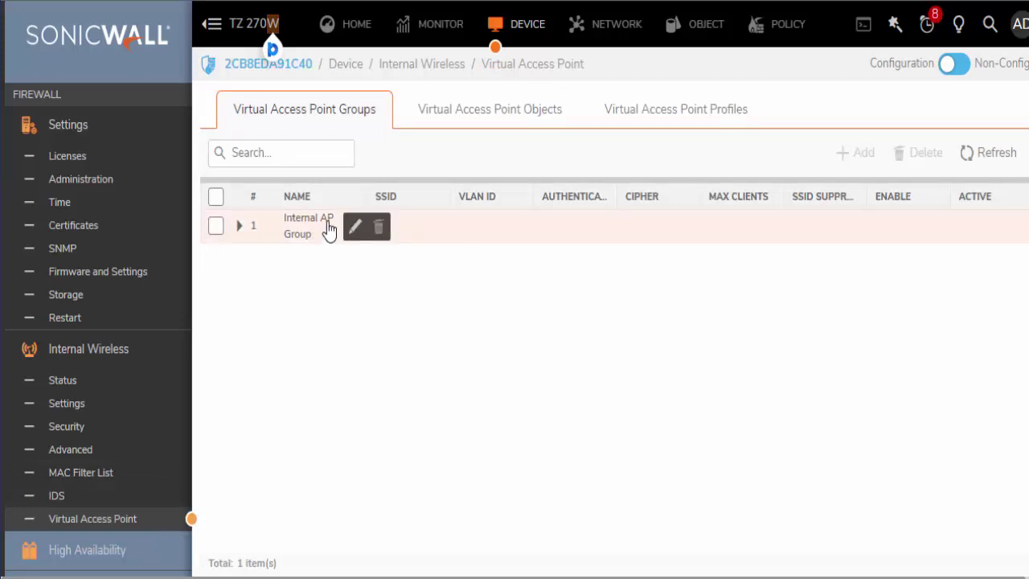
pyautogui.click(240, 226)
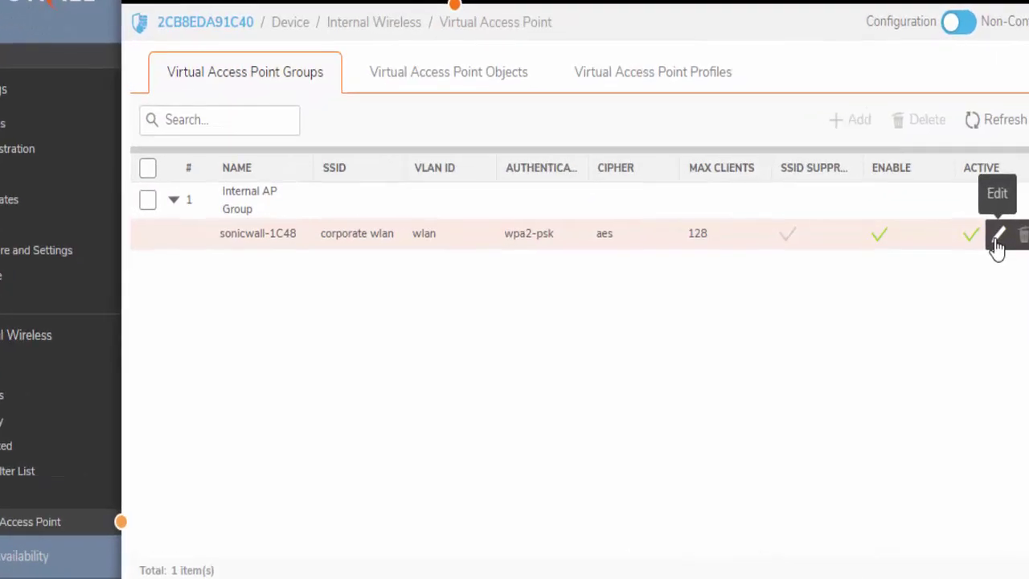
pyautogui.click(989, 259)
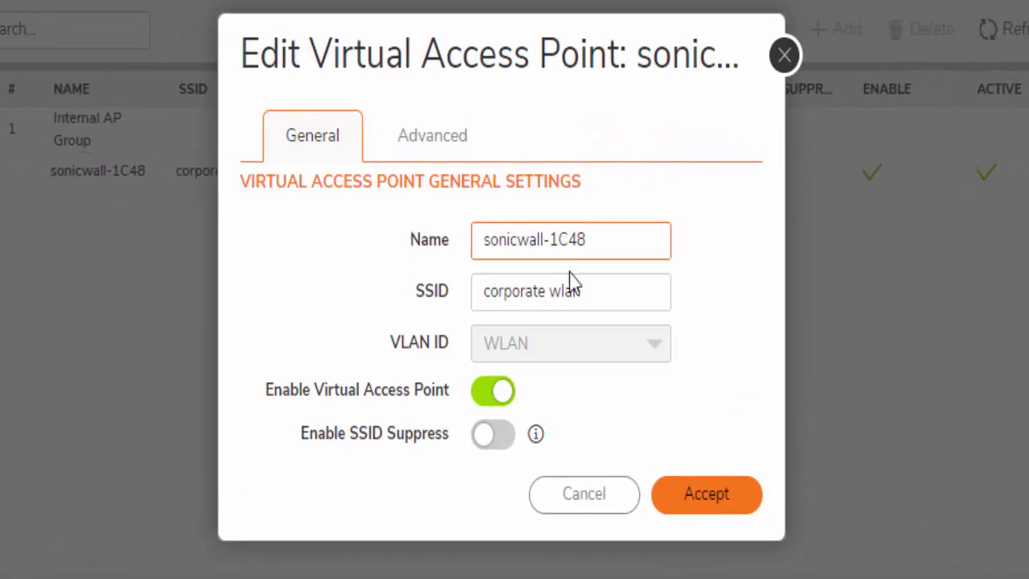
# Step: Examine the name and SSID in the virtual access point's general settings
pyautogui.click(575, 291)
pyautogui.moveTo(600, 292); pyautogui.dragTo(517, 232)
pyautogui.click(537, 238)
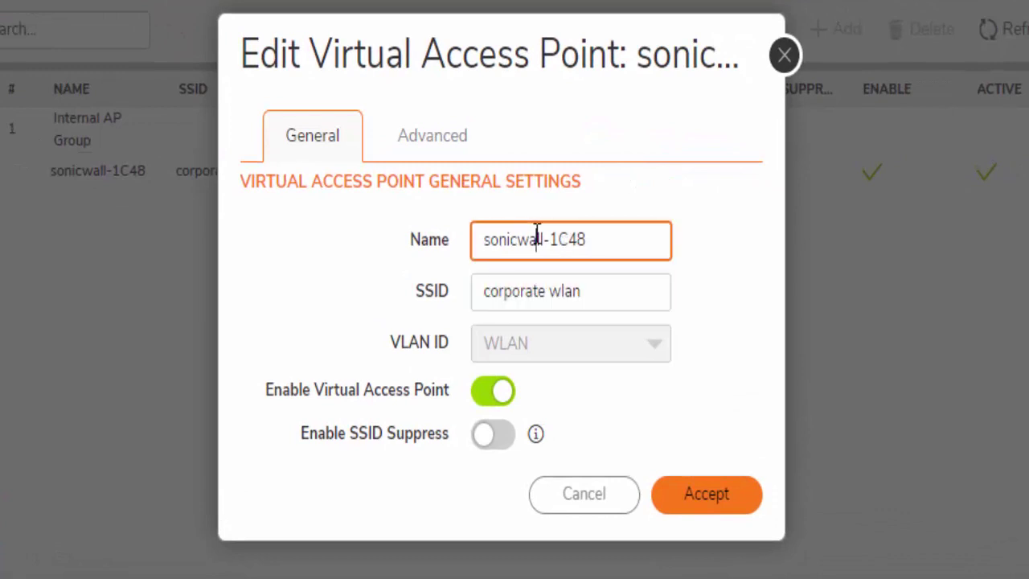
pyautogui.tripleClick(537, 238)
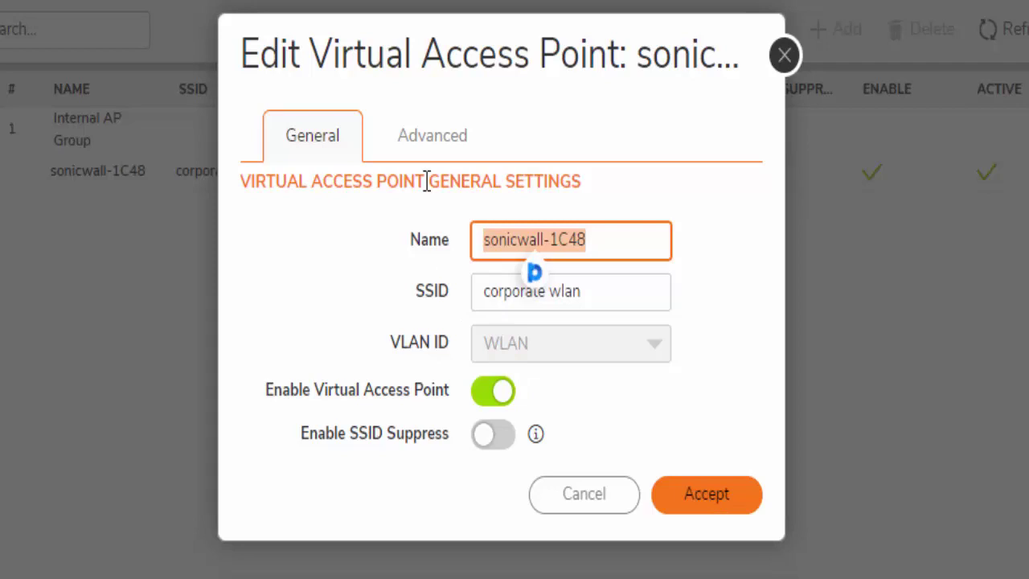
# Step: Examine the virtual access point's advanced profile settings, including the authentication type options, maximum clients and VAP WDS
pyautogui.click(447, 148)
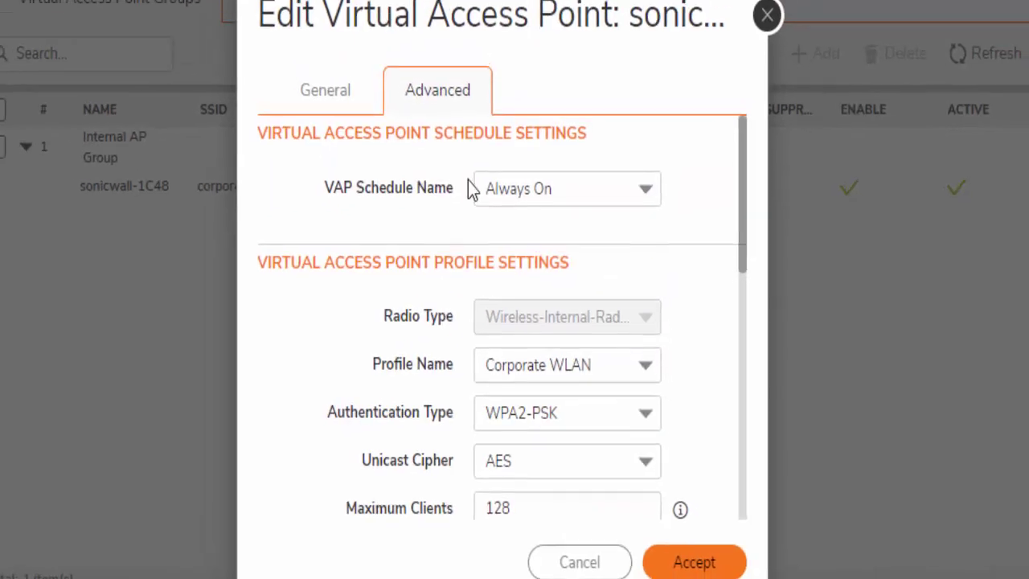
pyautogui.scroll(-2, 504, 381)
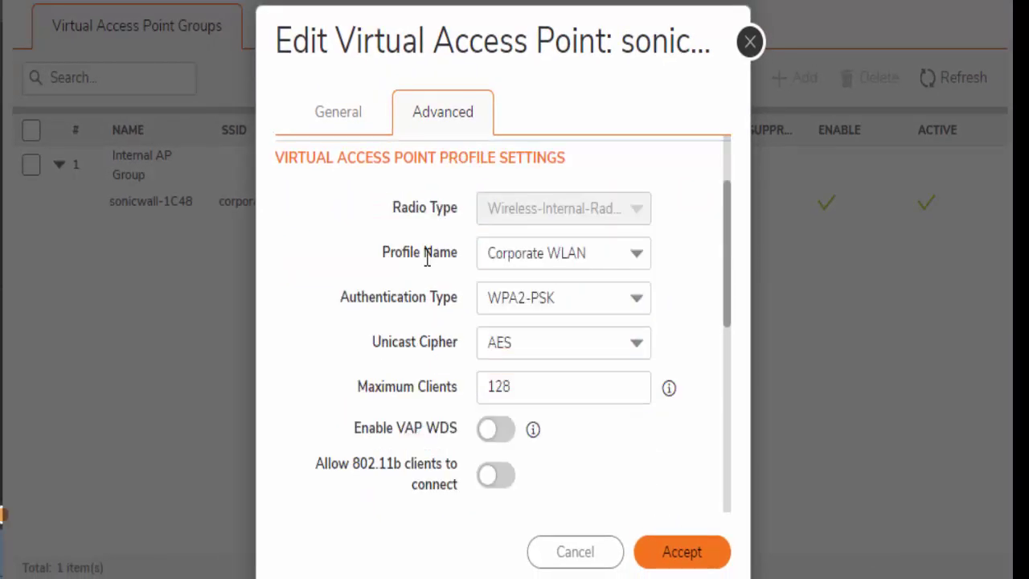
pyautogui.moveTo(429, 255); pyautogui.dragTo(395, 256)
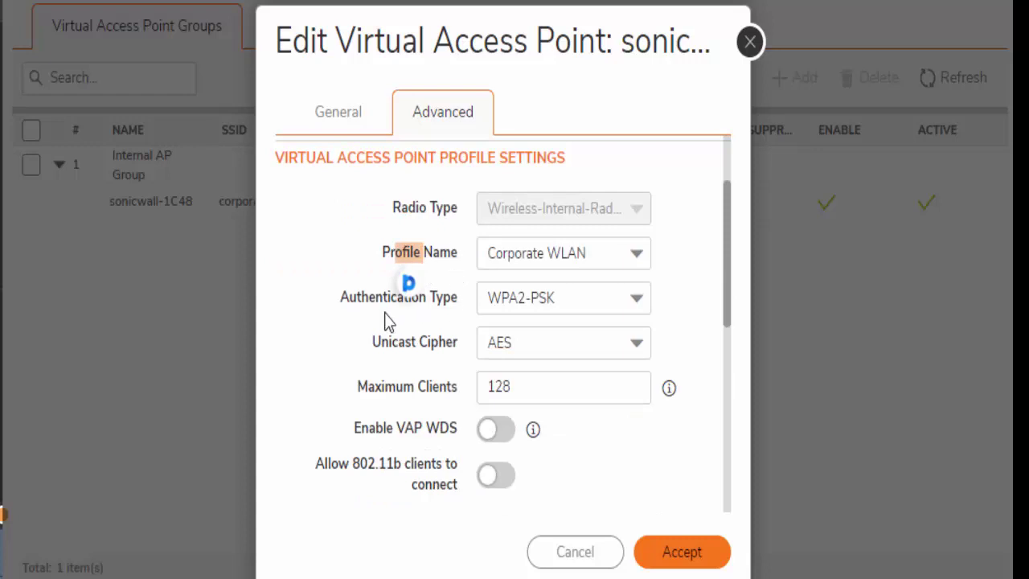
pyautogui.click(361, 305)
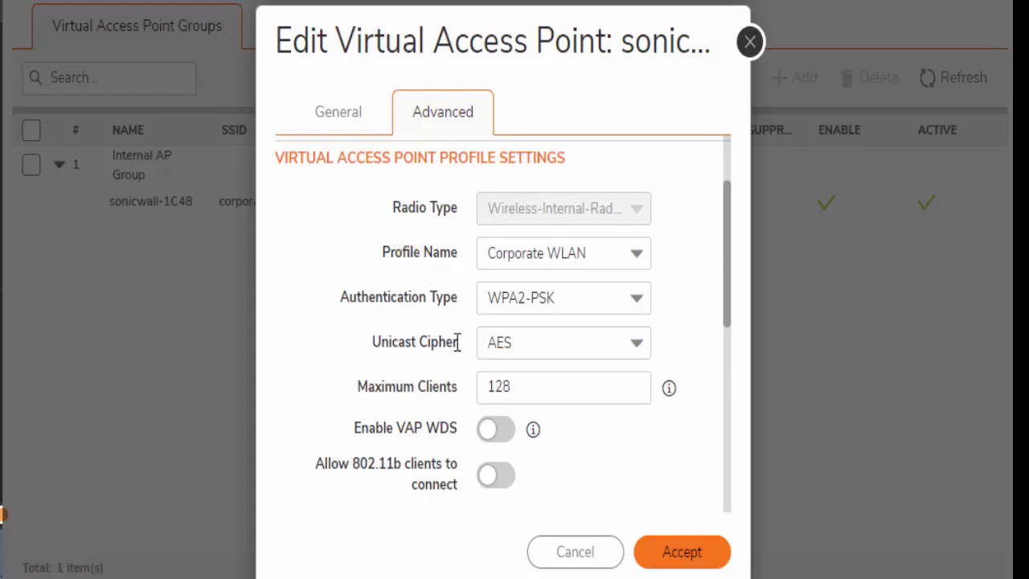
pyautogui.click(514, 389)
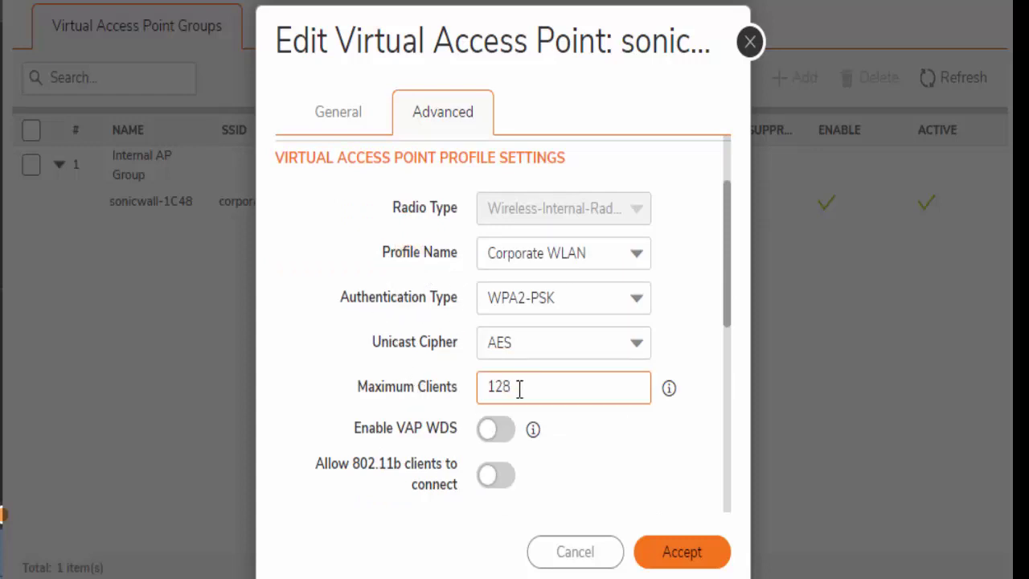
pyautogui.click(456, 387)
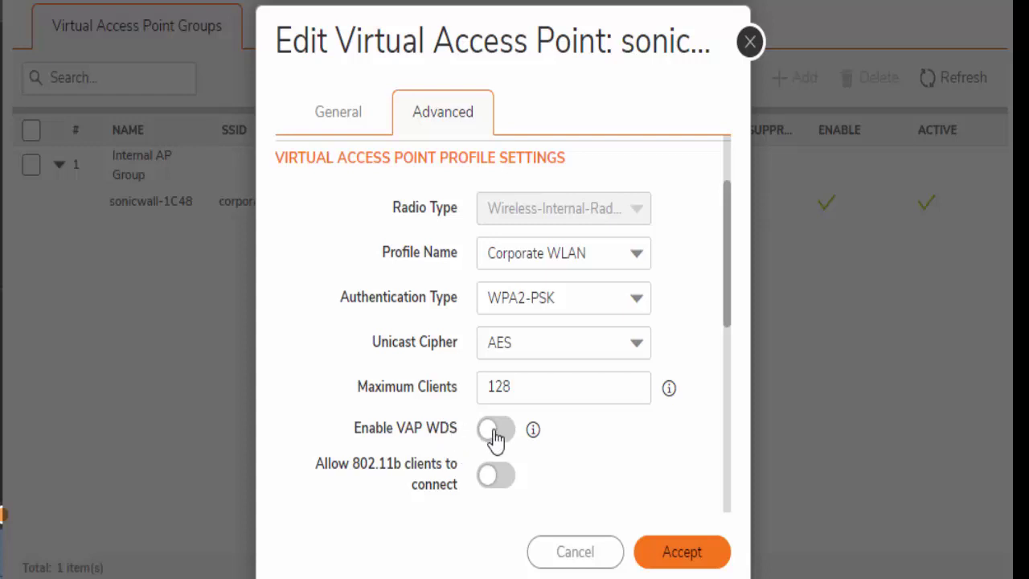
pyautogui.moveTo(533, 432)
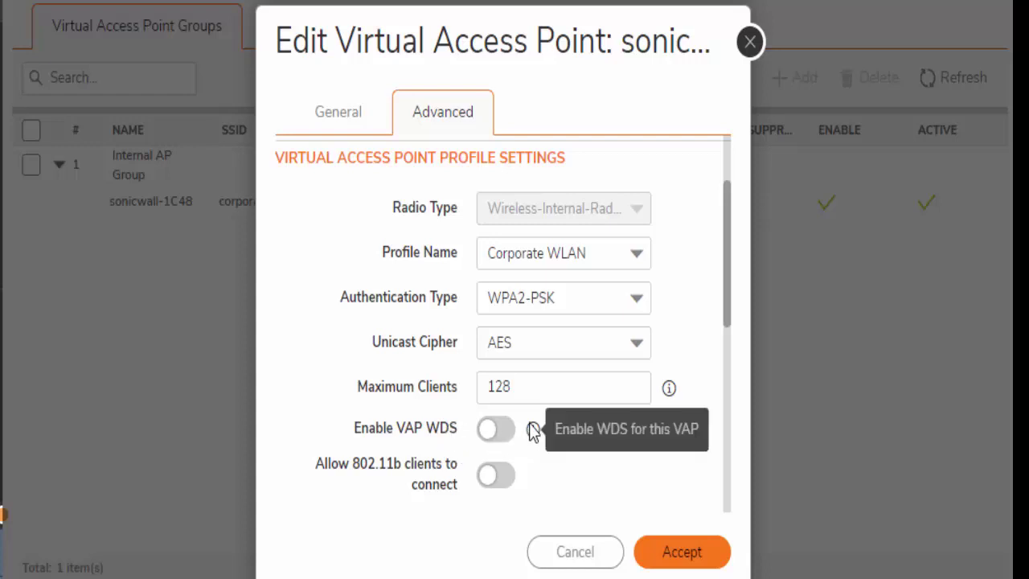
pyautogui.click(576, 298)
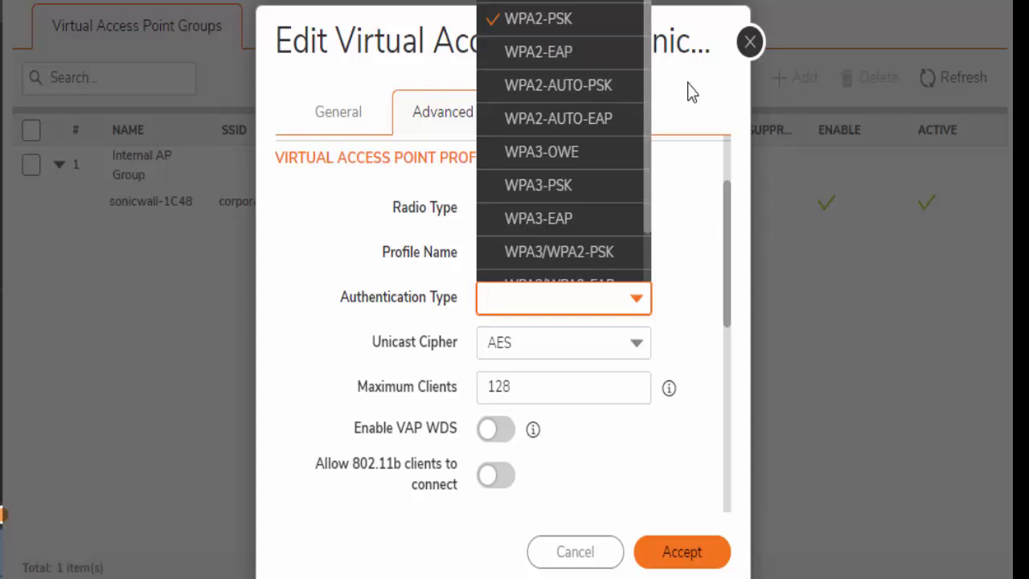
pyautogui.click(576, 302)
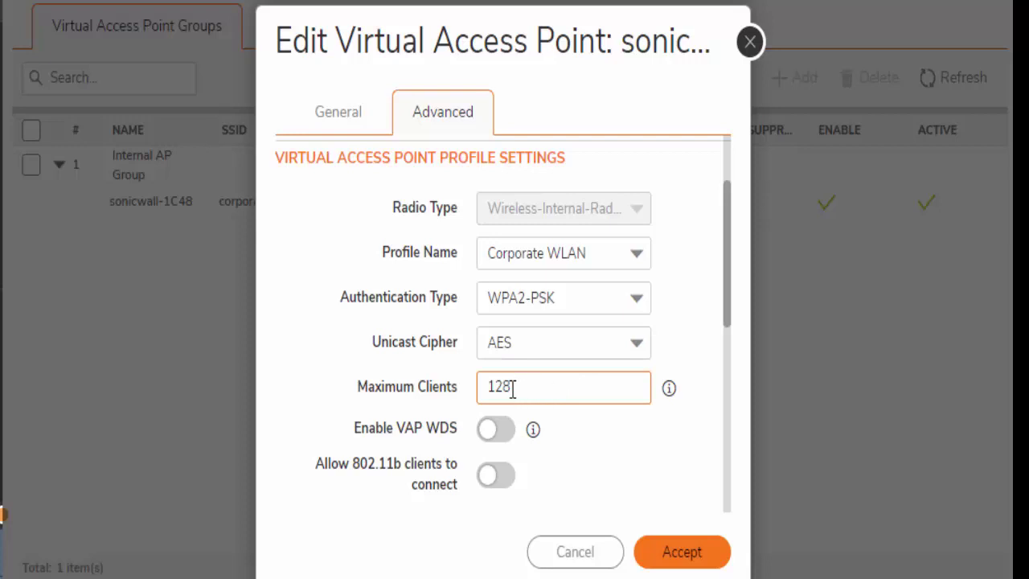
pyautogui.moveTo(513, 388); pyautogui.dragTo(483, 389)
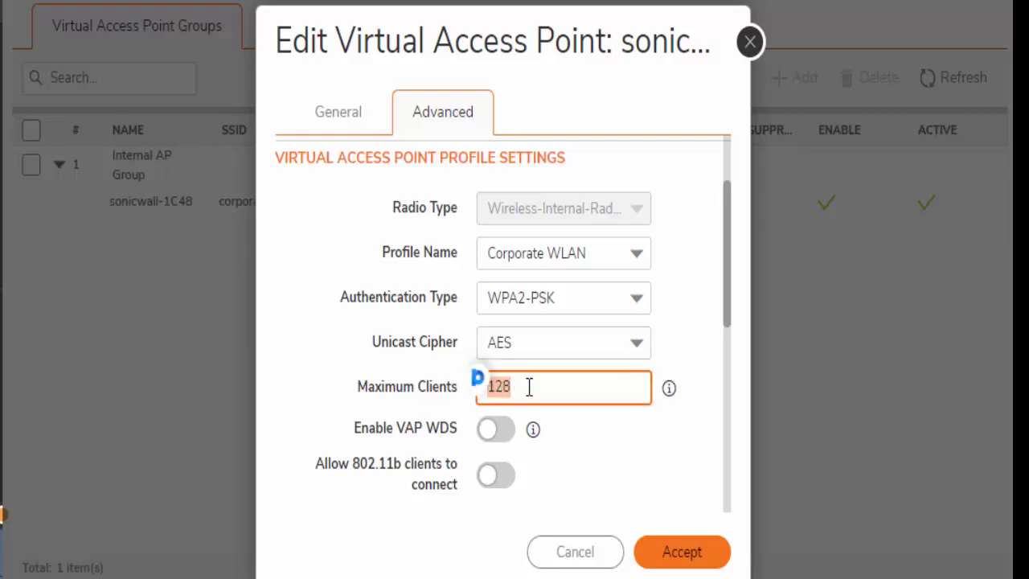
# Step: Return to the virtual access point's general settings, check its name and accept the configuration
pyautogui.click(339, 121)
pyautogui.click(340, 121)
pyautogui.moveTo(579, 202); pyautogui.dragTo(457, 205)
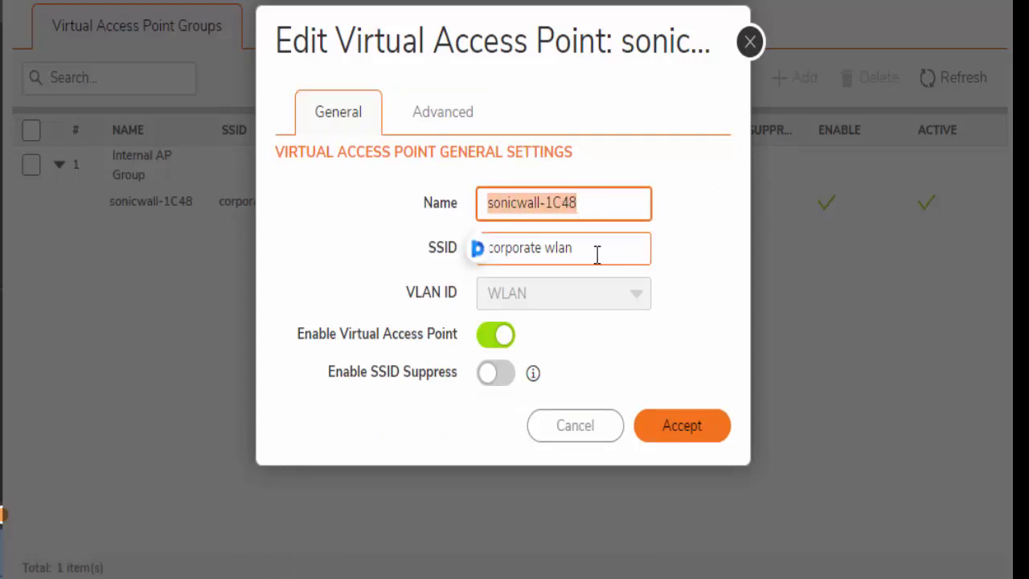
pyautogui.click(701, 432)
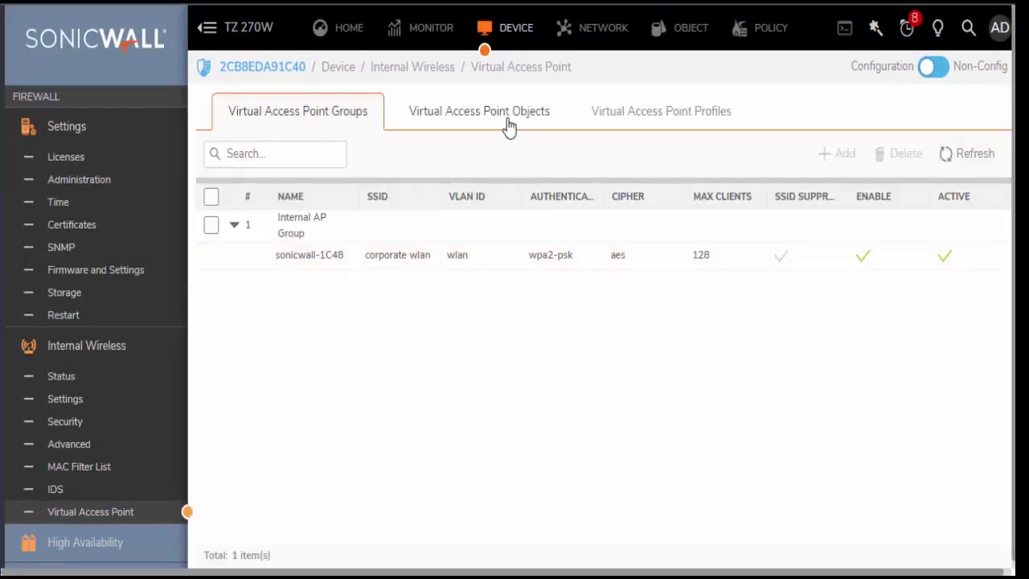
# Step: Toggle SSID suppression for sonicwall-1C48 among the virtual access point objects and dismiss the notification
pyautogui.click(501, 124)
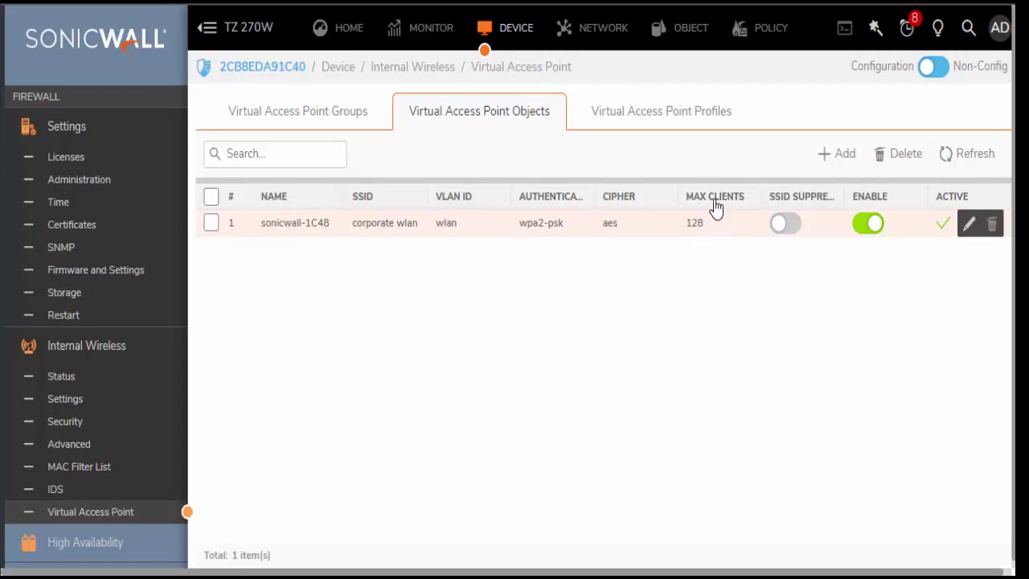
pyautogui.click(792, 231)
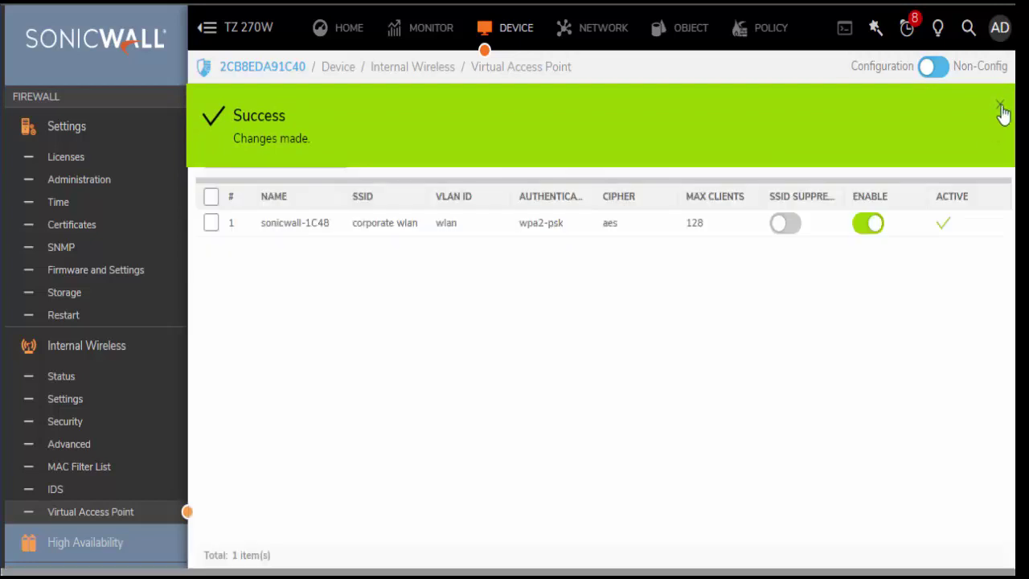
pyautogui.click(999, 106)
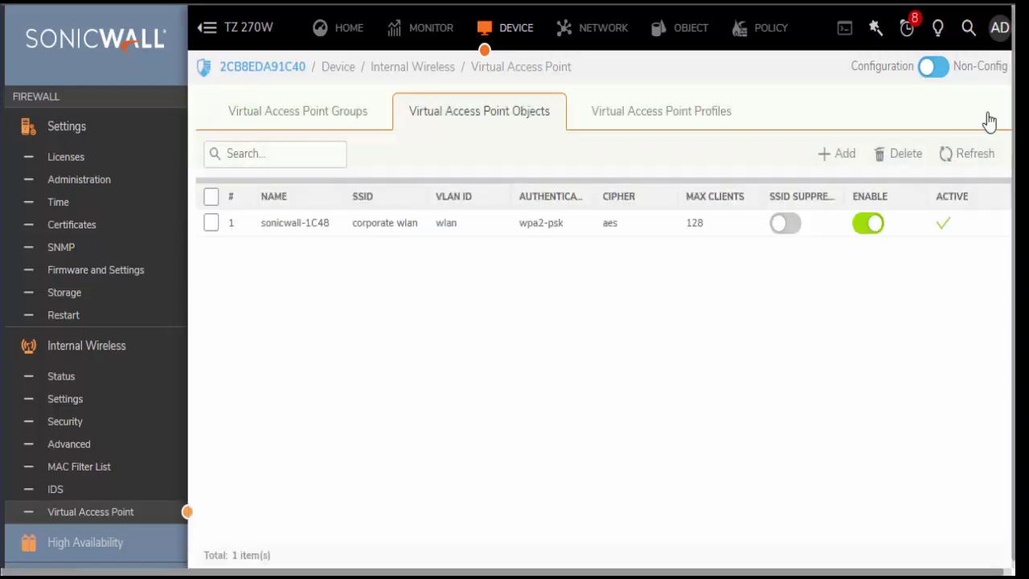
# Step: Return to the virtual access point groups and open Internal AP Group for editing
pyautogui.click(624, 118)
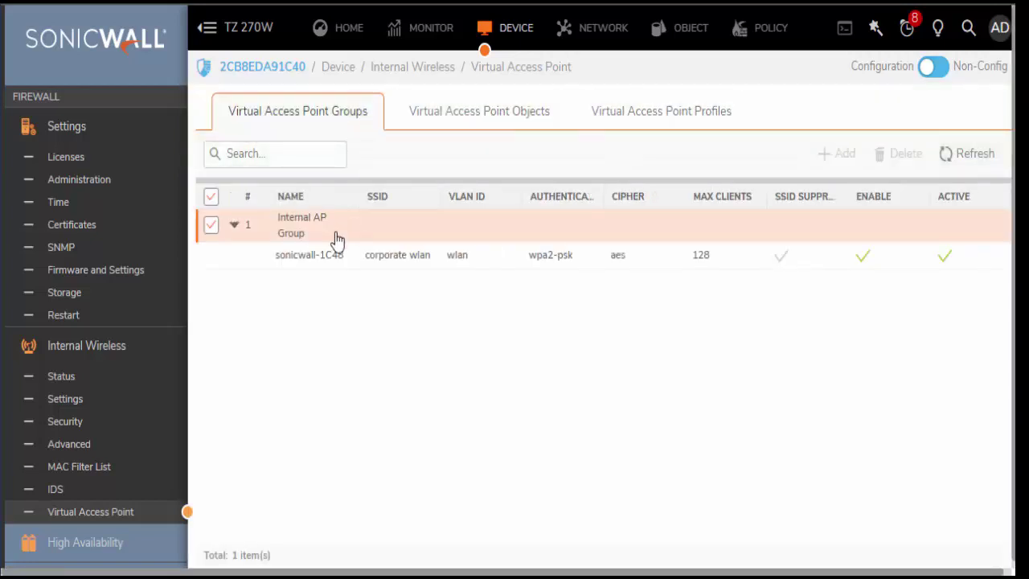
pyautogui.moveTo(462, 259)
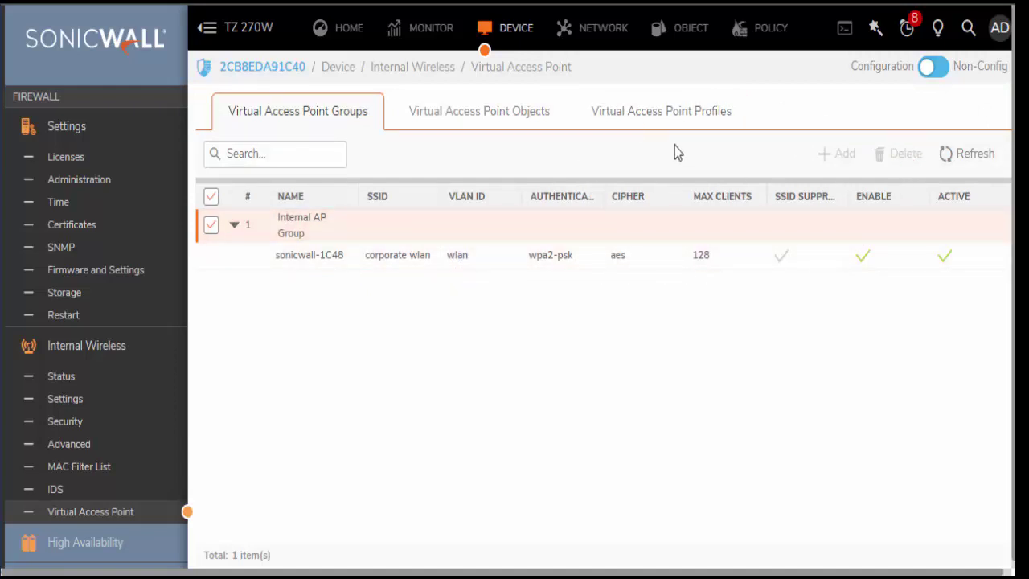
pyautogui.moveTo(570, 269)
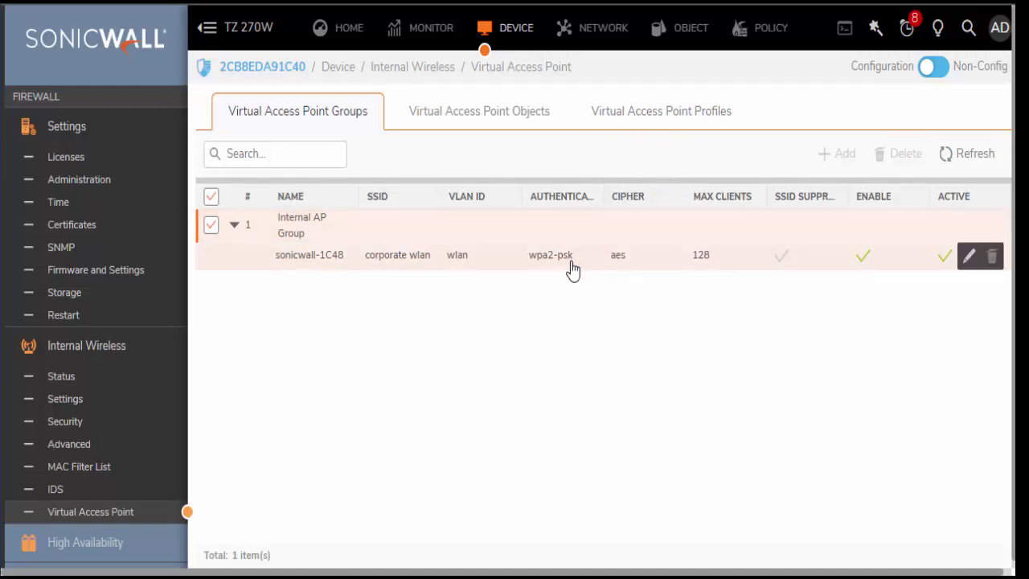
pyautogui.moveTo(379, 235)
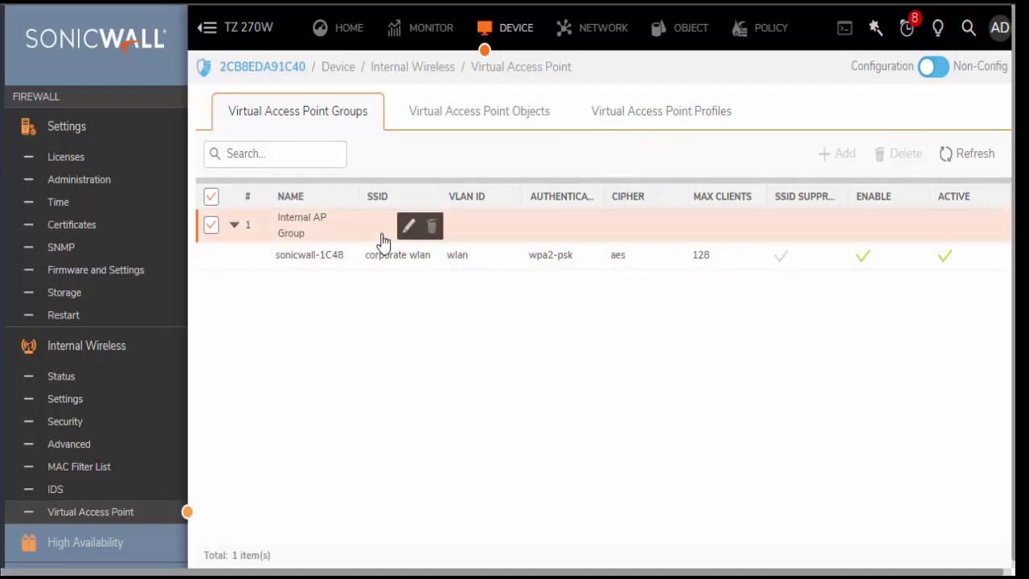
pyautogui.click(917, 225)
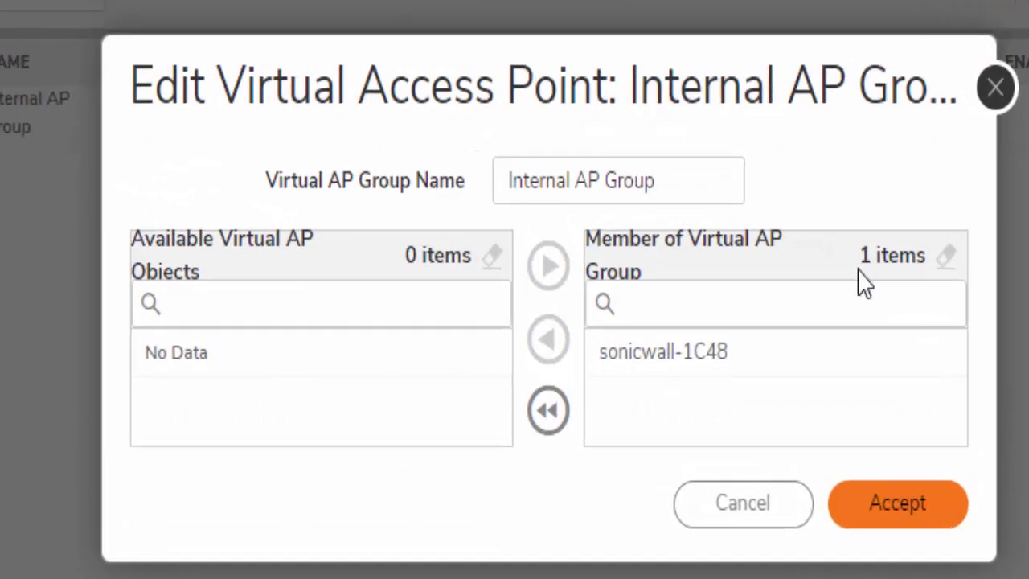
# Step: Move sonicwall-1C48 out of Internal AP Group and back into its members, and accept the group
pyautogui.click(313, 303)
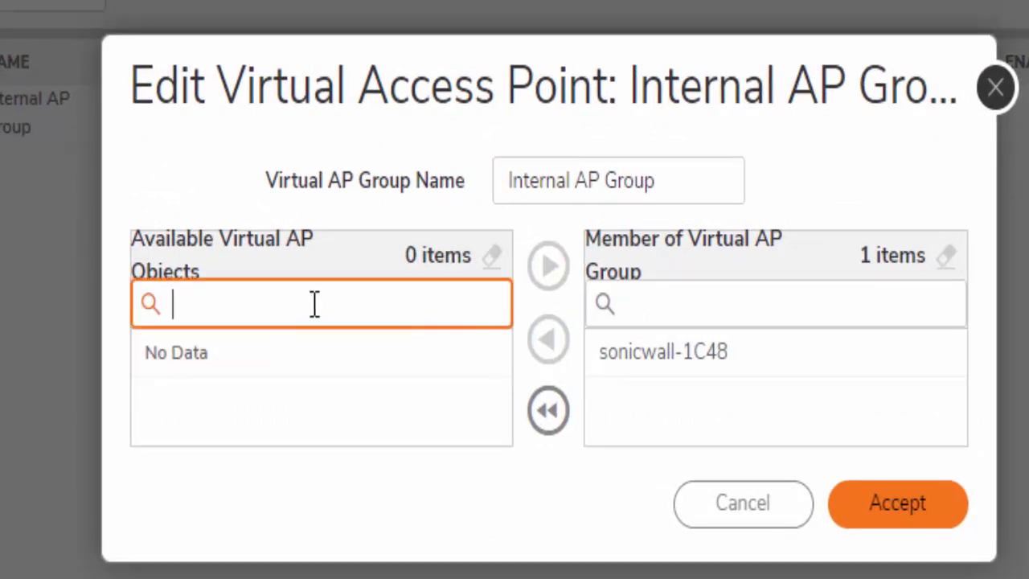
pyautogui.click(696, 358)
pyautogui.click(550, 340)
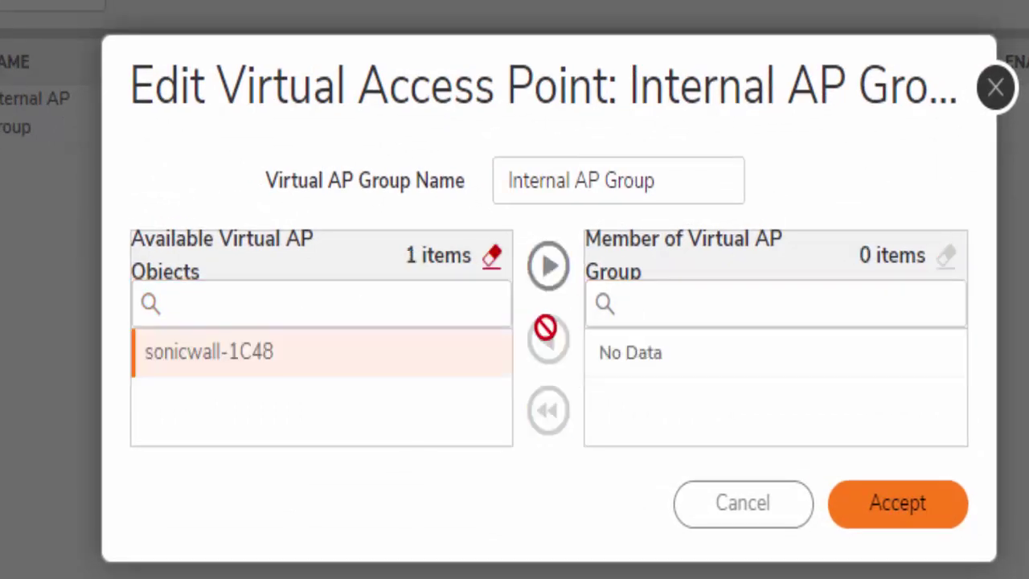
pyautogui.click(547, 268)
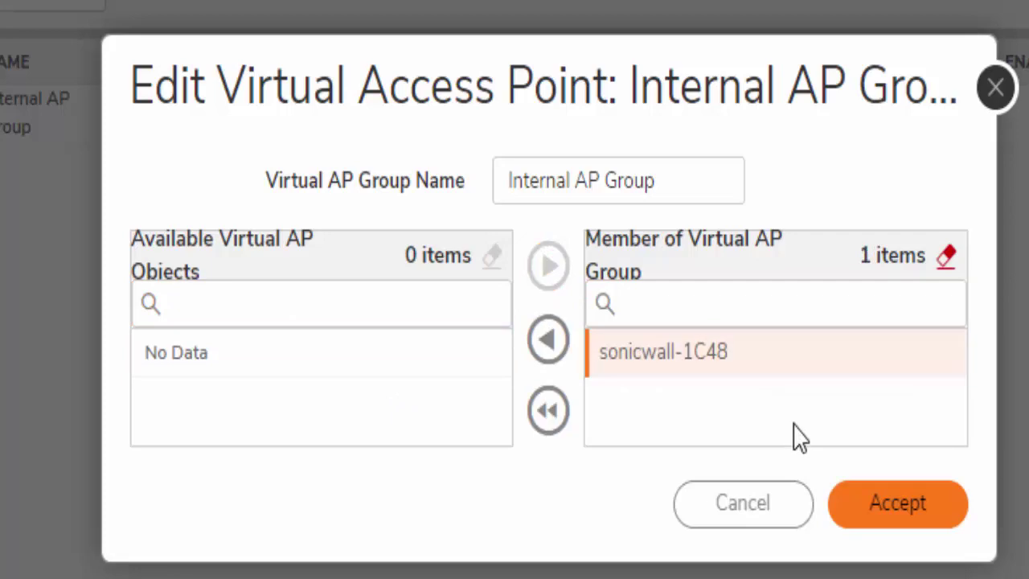
pyautogui.click(899, 510)
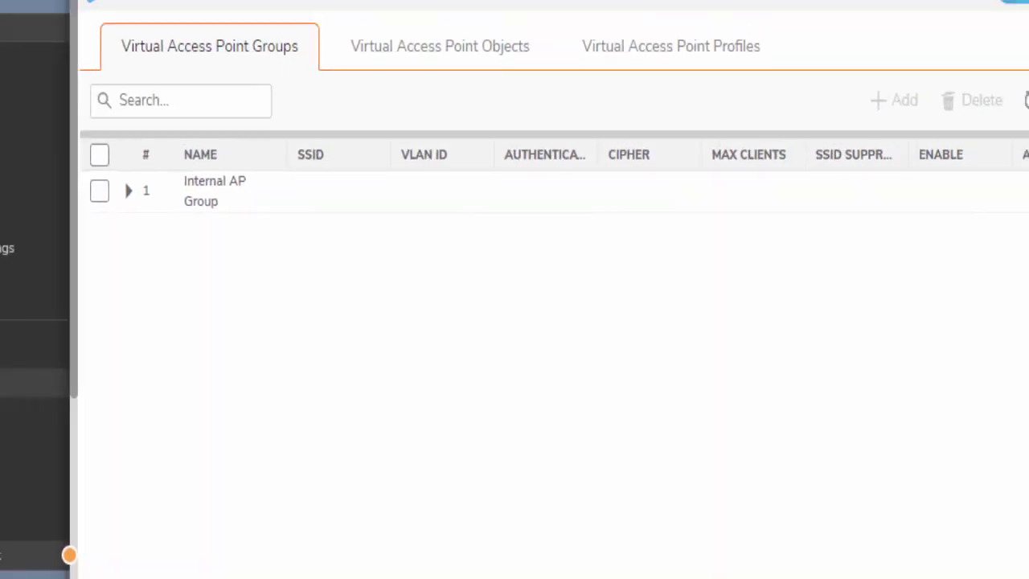
# Step: Check the WLAN state in the internal wireless status and view the available radio roles in the wireless settings without changing the role
pyautogui.click(116, 389)
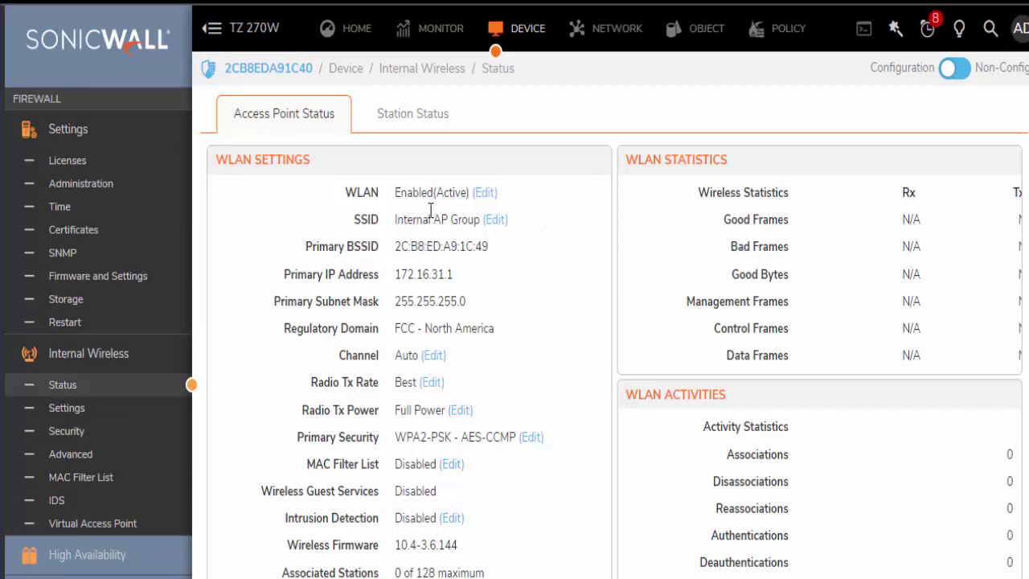
pyautogui.moveTo(356, 192); pyautogui.dragTo(453, 192)
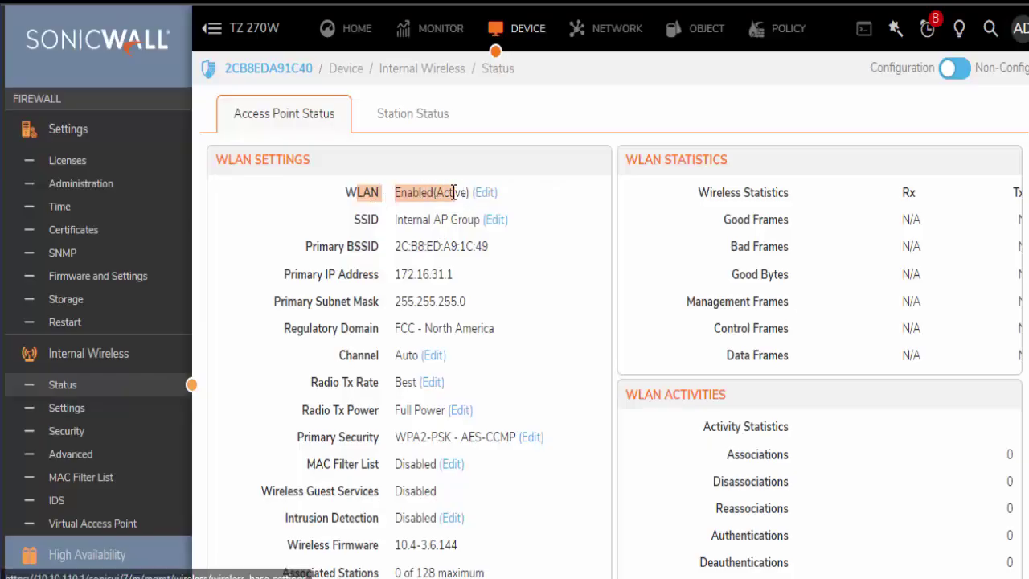
pyautogui.click(133, 408)
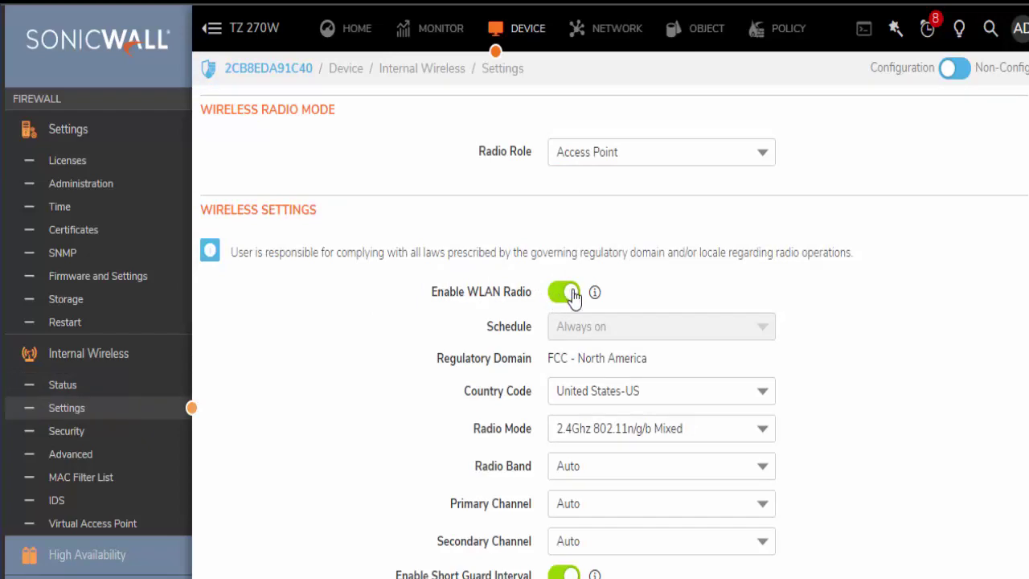
pyautogui.click(591, 149)
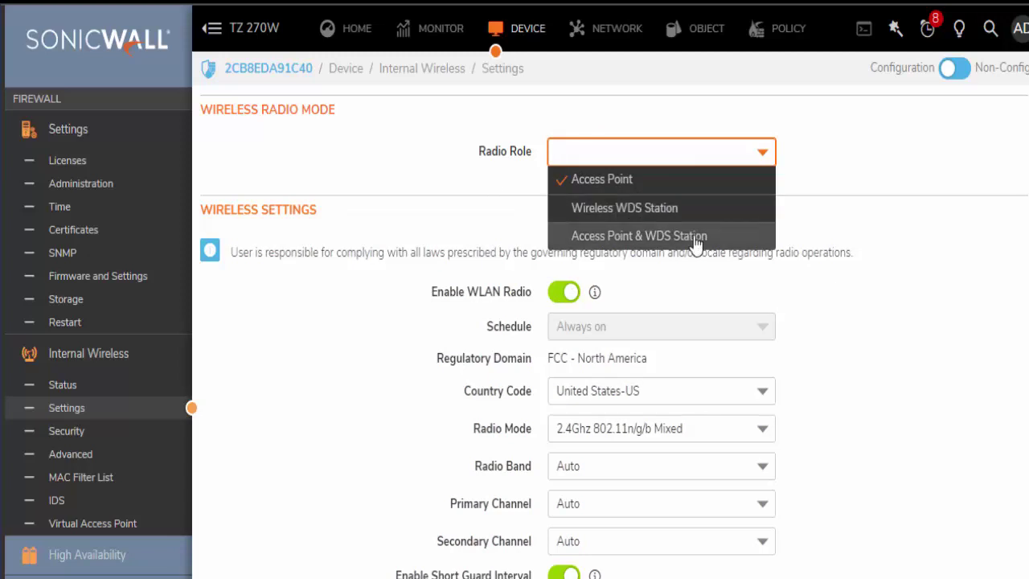
pyautogui.click(815, 232)
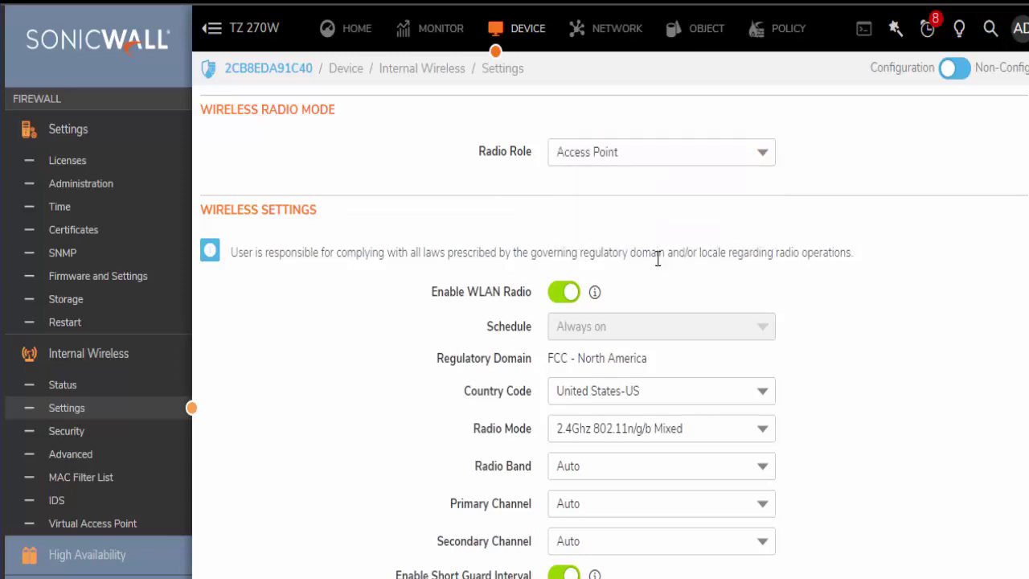
# Step: Return to the internal wireless status and check the primary security and primary IP address in the WLAN settings
pyautogui.scroll(-1, 635, 245)
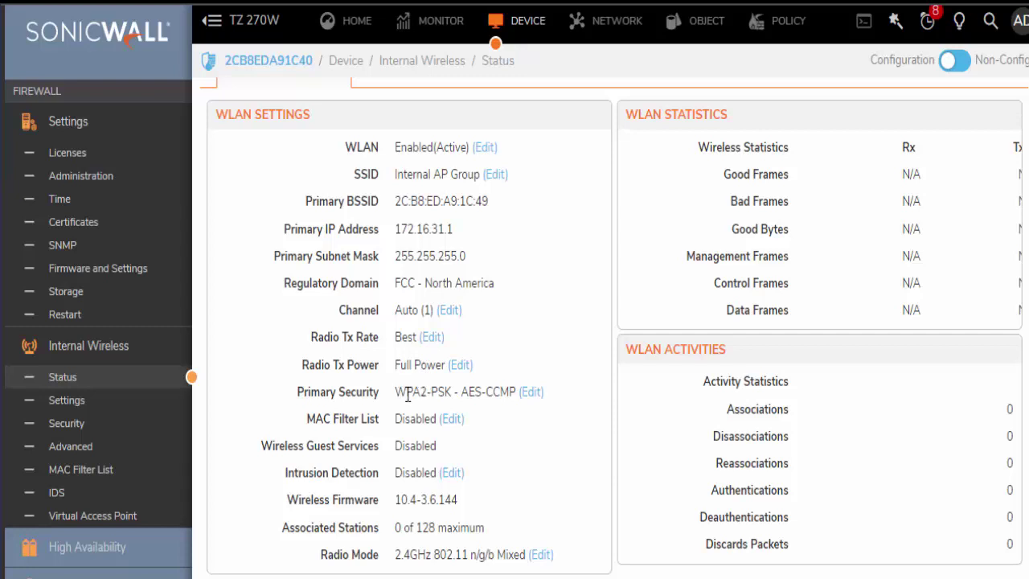
pyautogui.moveTo(396, 393); pyautogui.dragTo(520, 395)
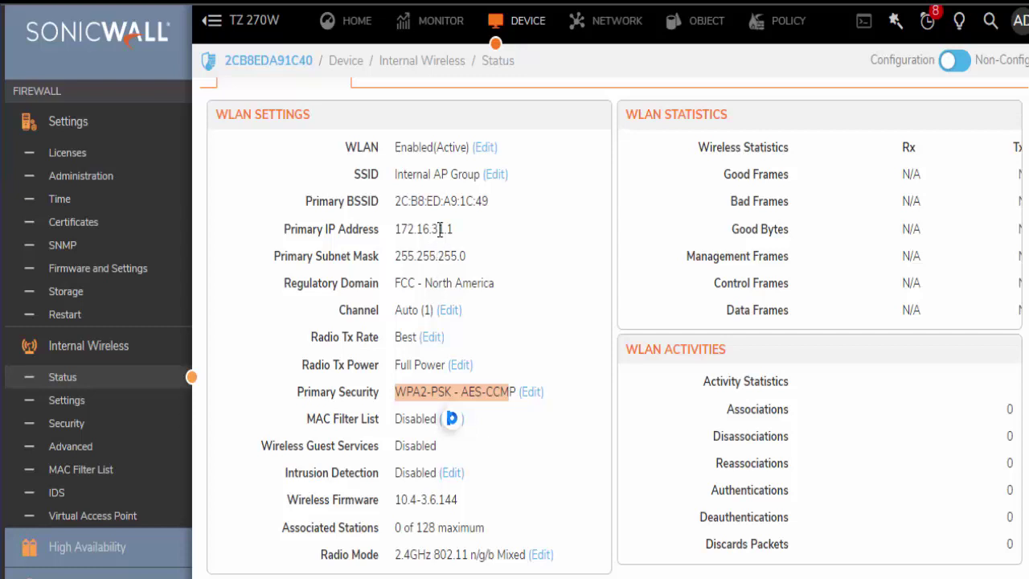
pyautogui.moveTo(450, 228); pyautogui.dragTo(455, 229)
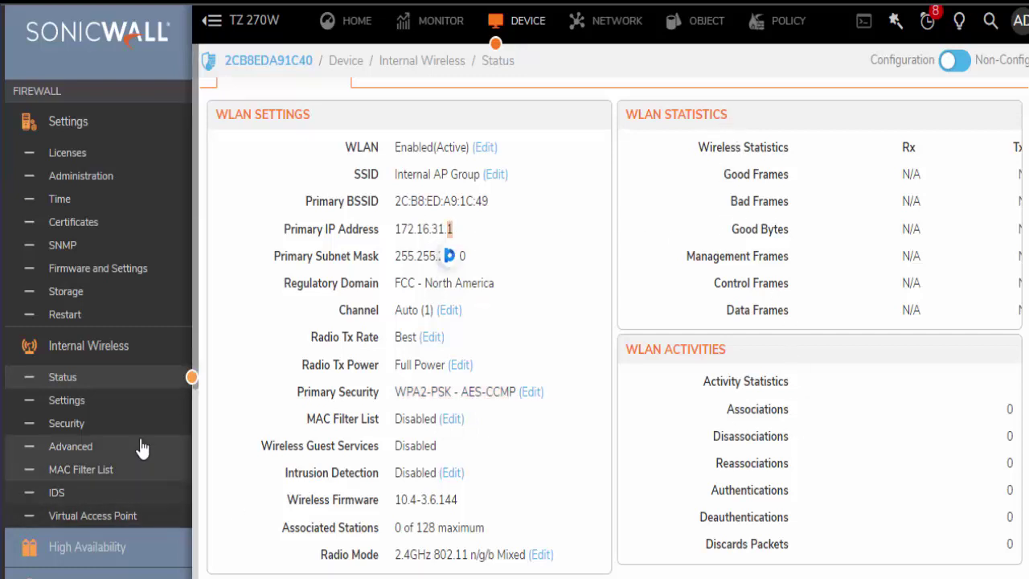
# Step: Open the internal wireless IDS and look through its list of discovered access points
pyautogui.click(119, 497)
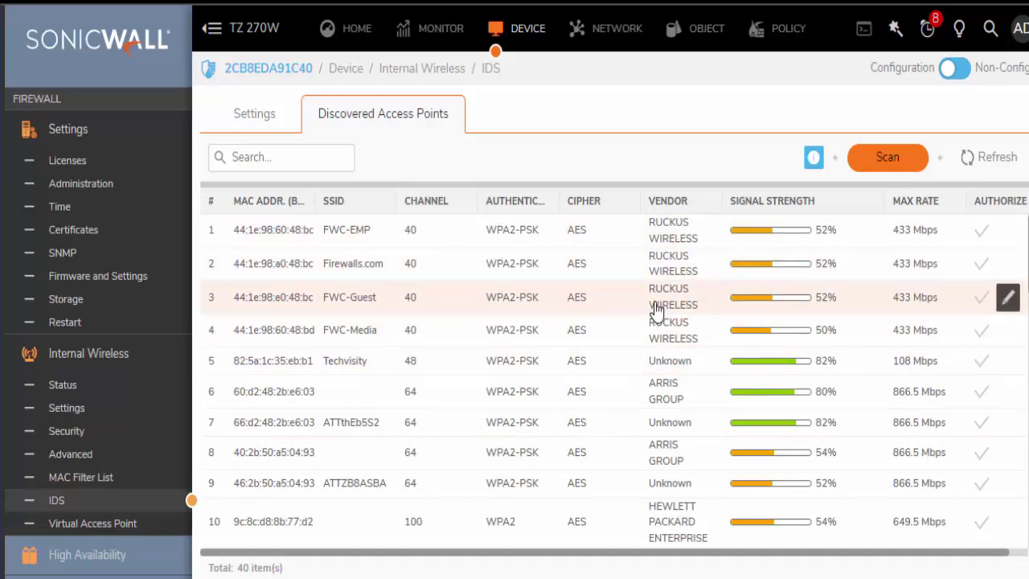
pyautogui.scroll(-10, 666, 361)
pyautogui.scroll(10, 707, 384)
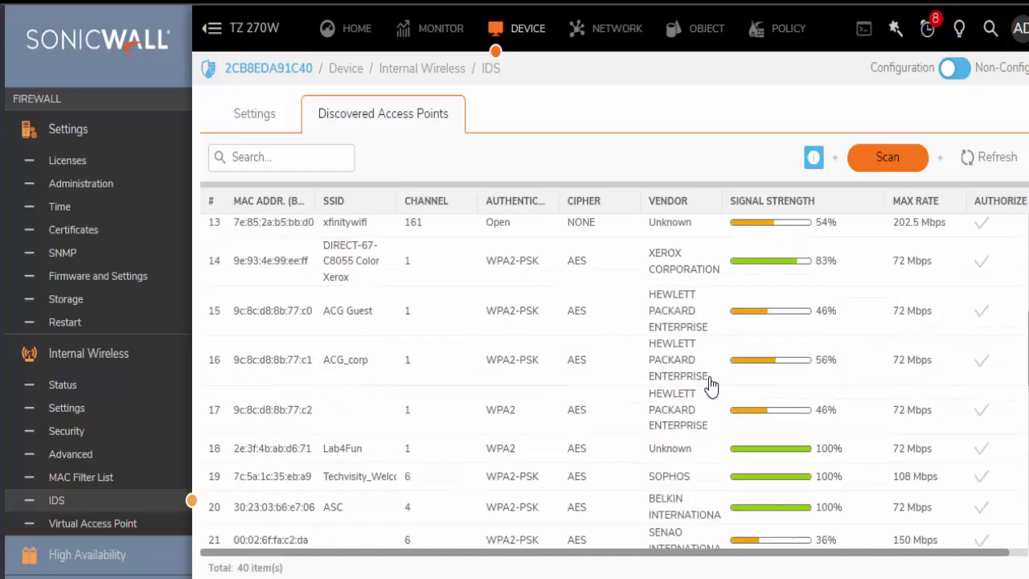